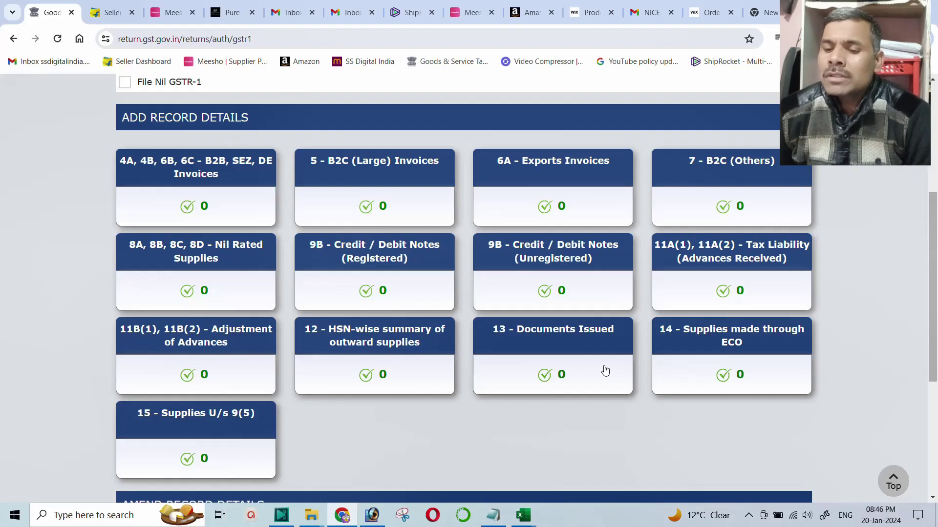
Step: Open table 14 - Supplies made through ECO and show its section for tax collected u/s 52 (TCS)
{"action": "mouse_move", "coordinate": [700, 361]}
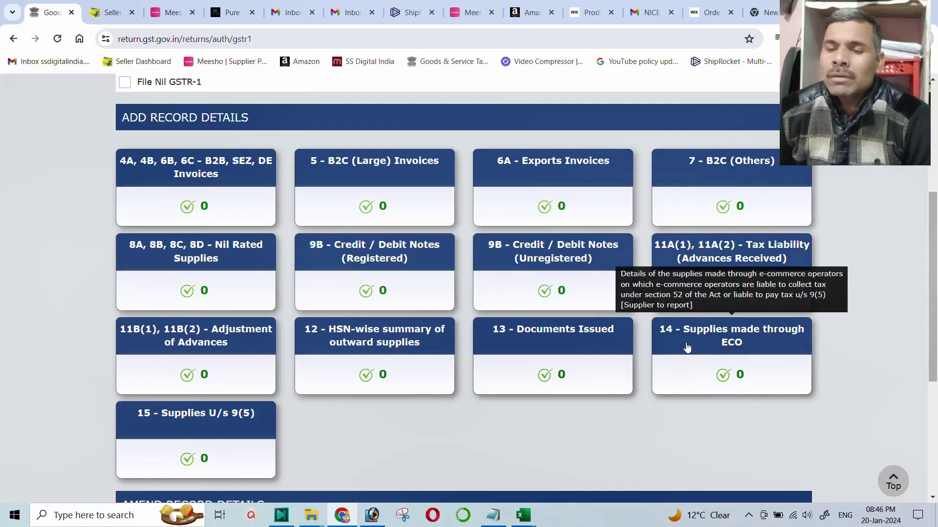
{"action": "left_click", "coordinate": [727, 337]}
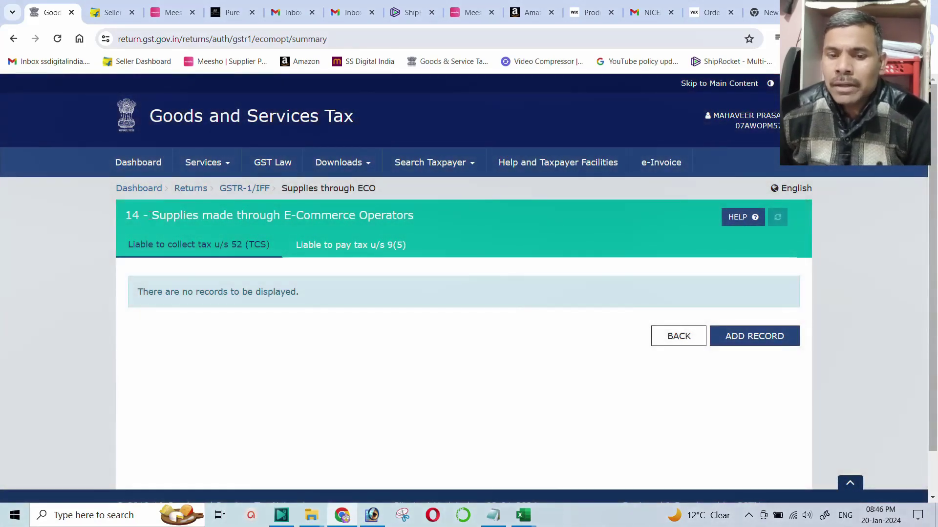
{"action": "left_click_drag", "start_coordinate": [146, 216], "coordinate": [415, 220]}
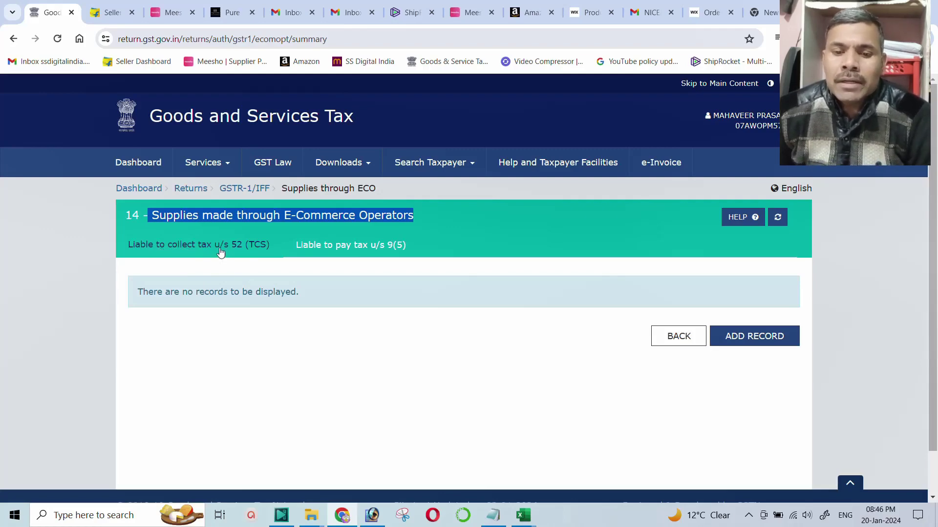
{"action": "left_click", "coordinate": [182, 248]}
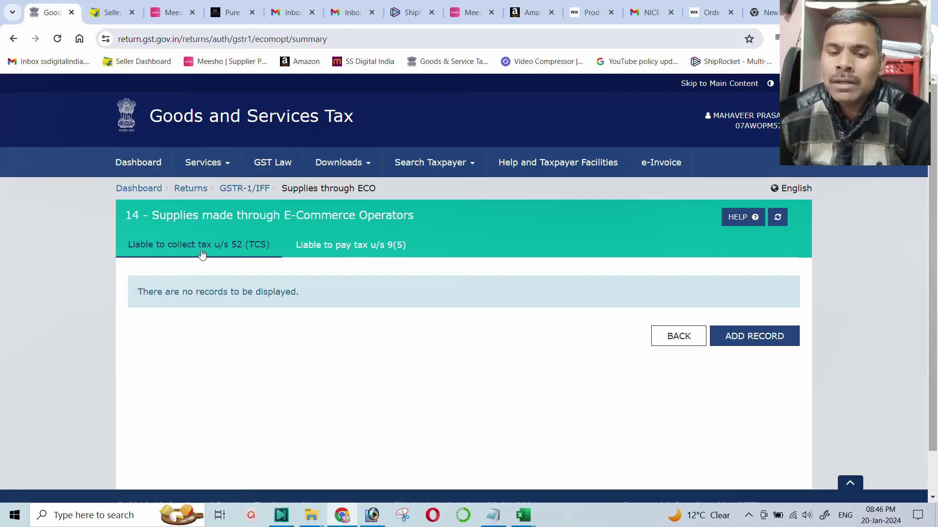
Step: Examine the GSTIN, net value and tax fields of a new u/s 52 (TCS) record, then return without saving
{"action": "left_click", "coordinate": [747, 337]}
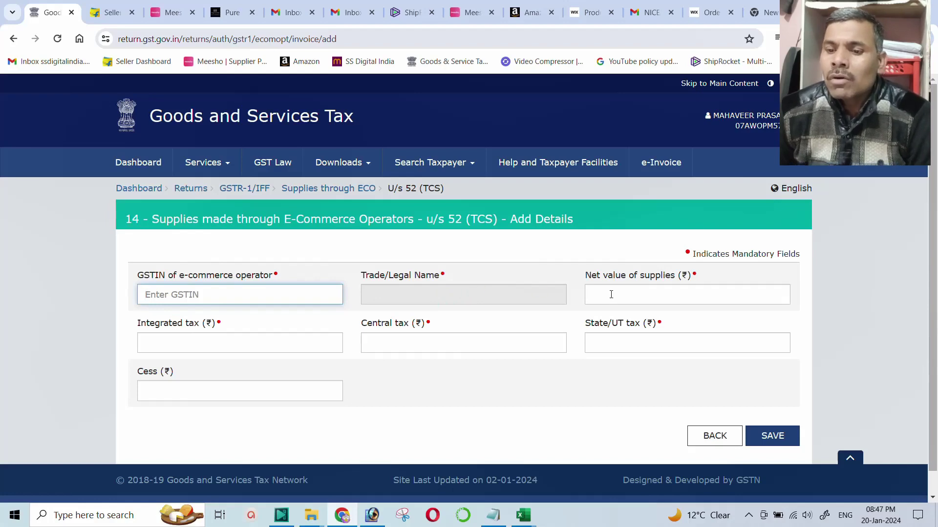
{"action": "left_click", "coordinate": [628, 293]}
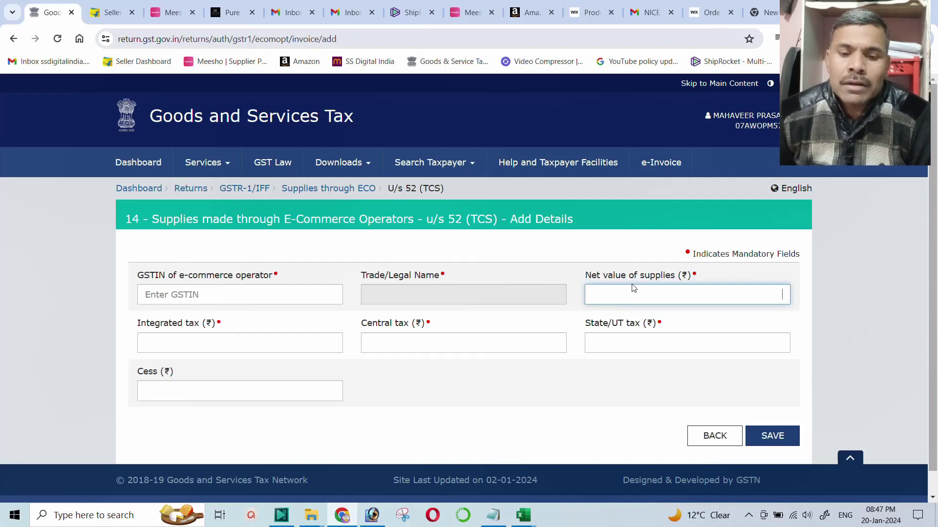
{"action": "left_click", "coordinate": [176, 341]}
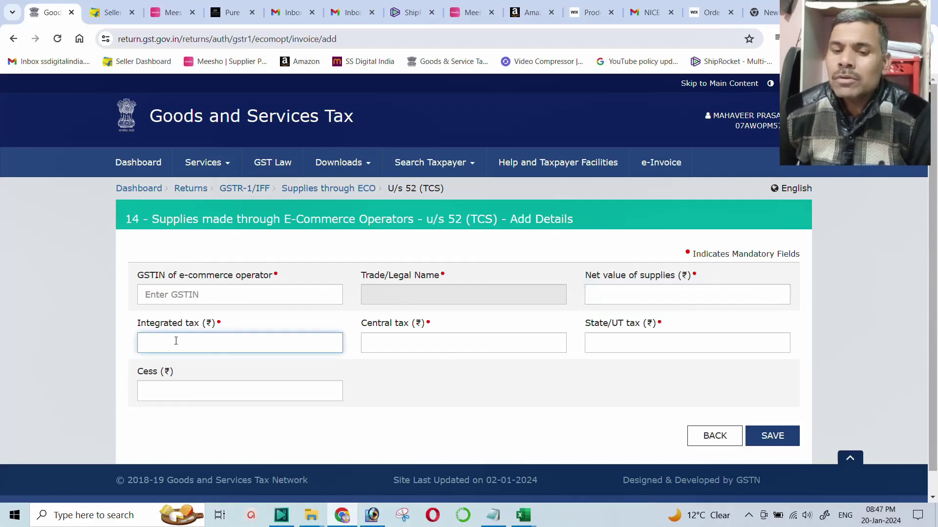
{"action": "left_click", "coordinate": [401, 341]}
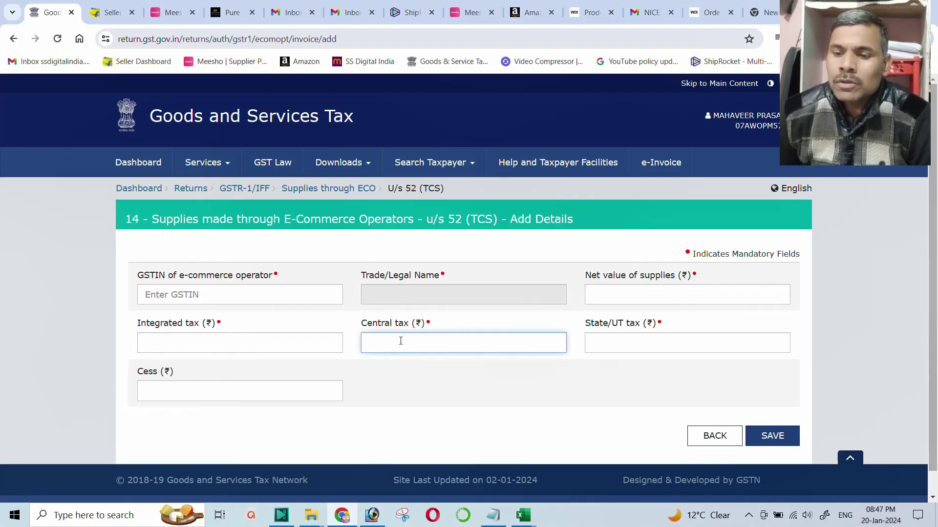
{"action": "left_click", "coordinate": [643, 341]}
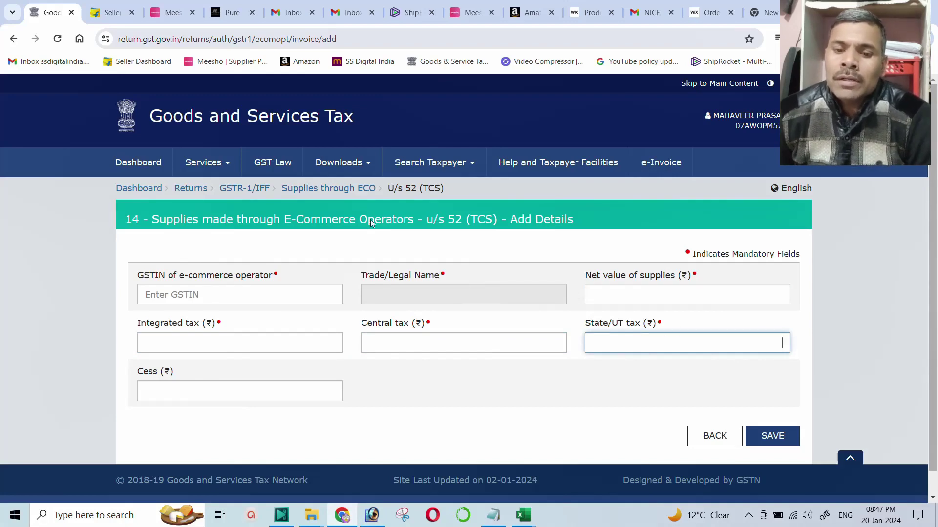
{"action": "left_click_drag", "start_coordinate": [285, 218], "coordinate": [412, 234]}
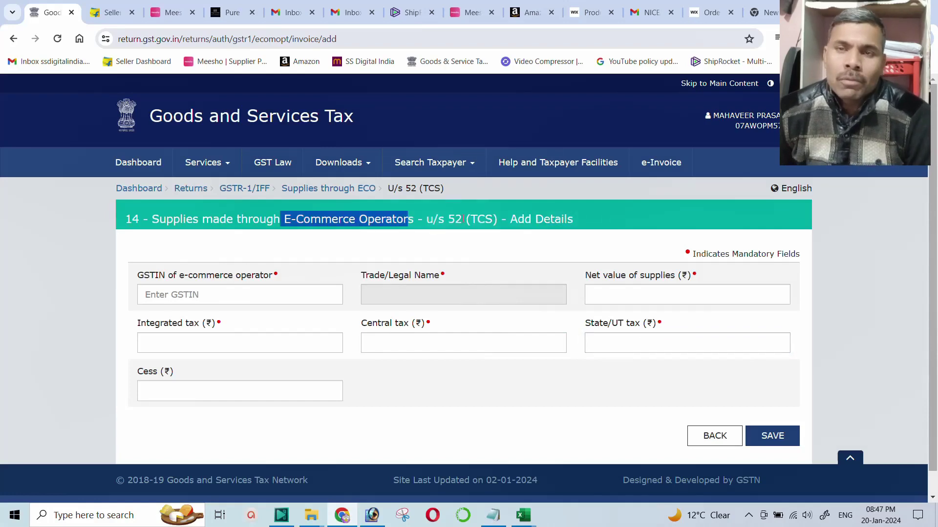
{"action": "left_click_drag", "start_coordinate": [423, 219], "coordinate": [504, 223]}
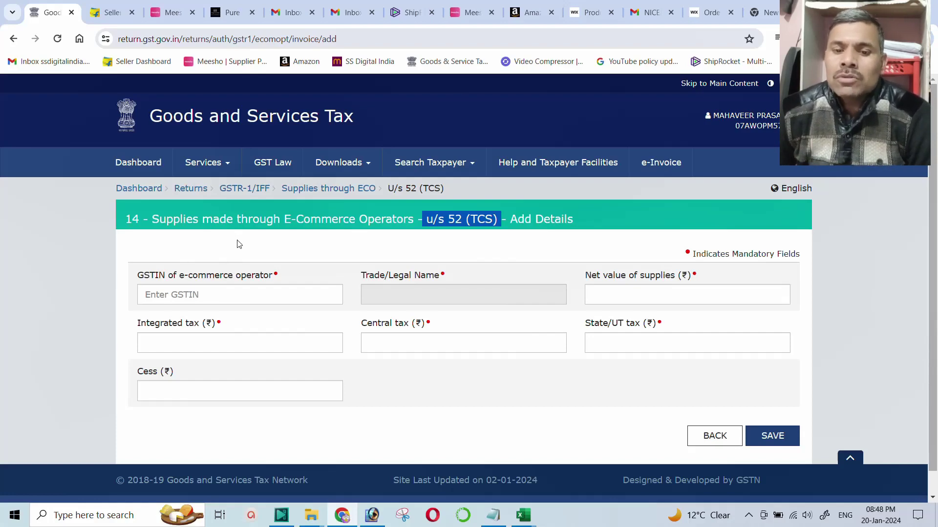
{"action": "left_click", "coordinate": [239, 276]}
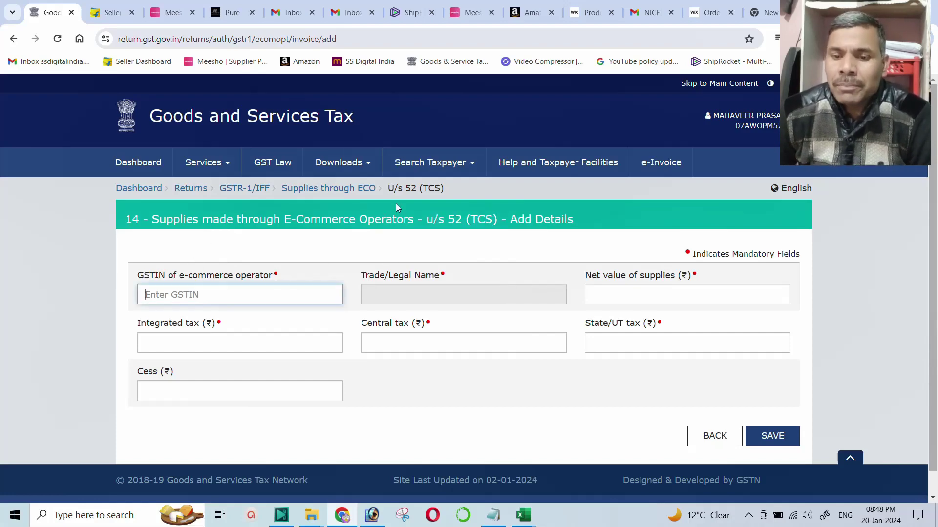
{"action": "left_click", "coordinate": [714, 435]}
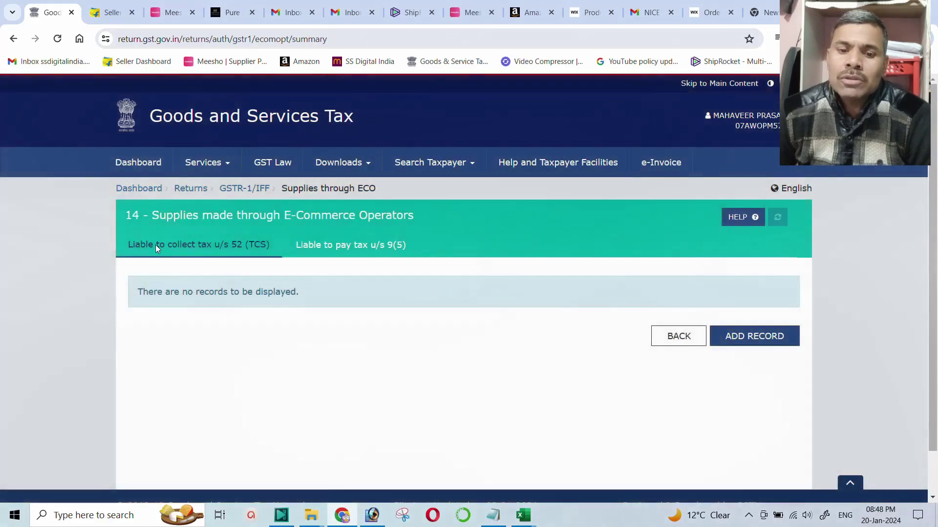
Step: Examine the blank record form for operators liable to pay tax u/s 9(5) in table 14, and leave it without saving
{"action": "left_click", "coordinate": [155, 247]}
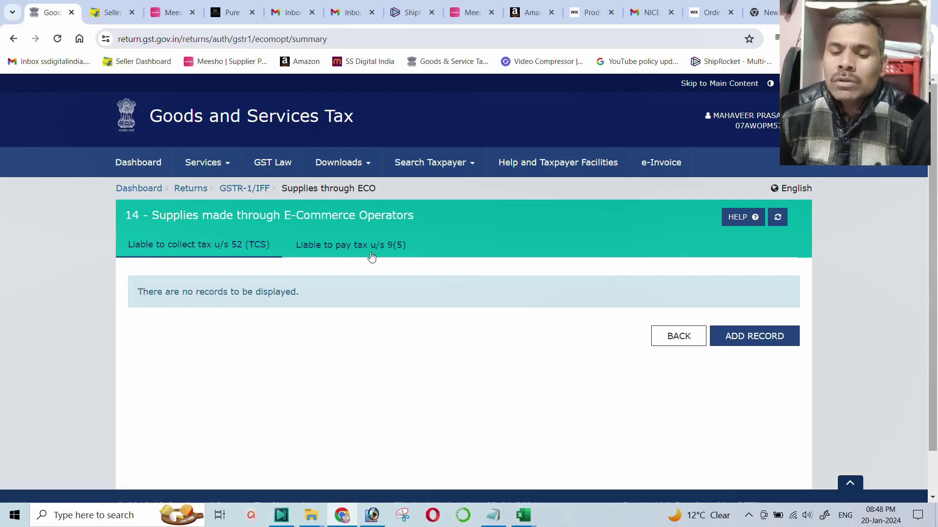
{"action": "left_click", "coordinate": [355, 249]}
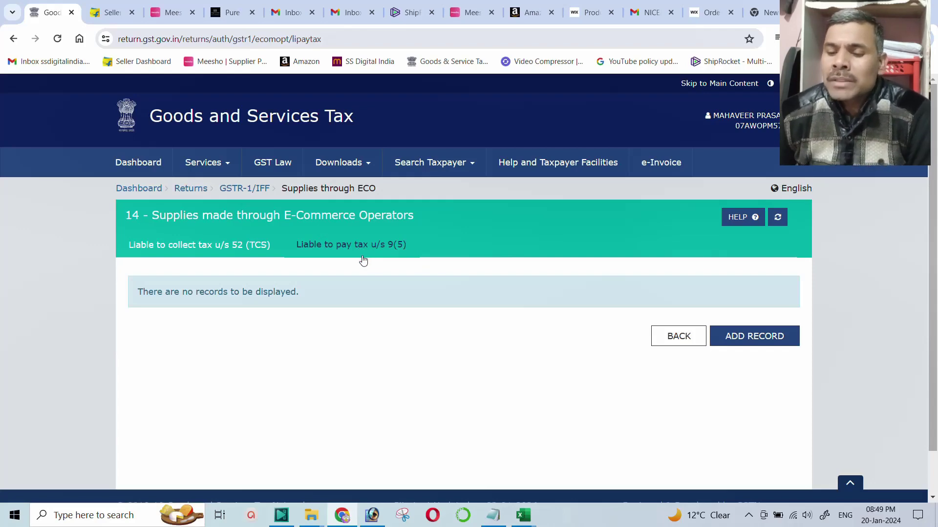
{"action": "left_click", "coordinate": [743, 337]}
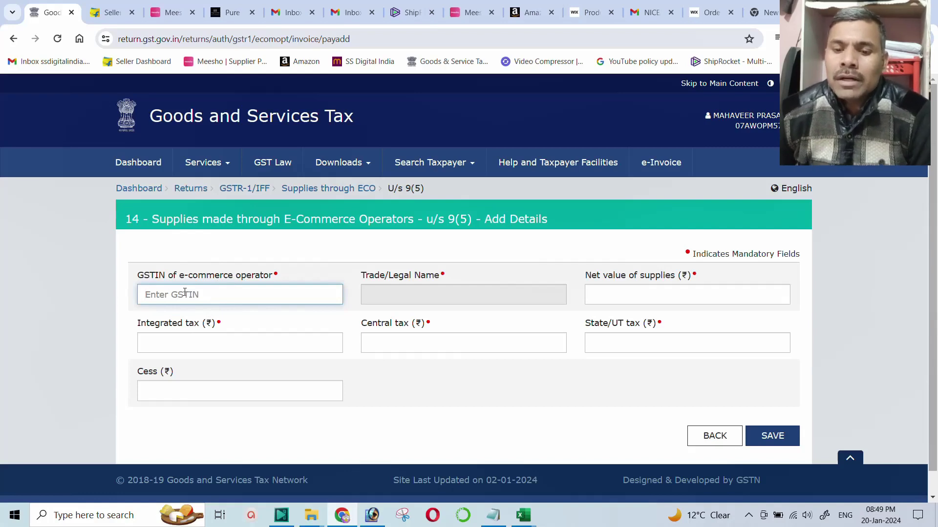
{"action": "left_click", "coordinate": [615, 298]}
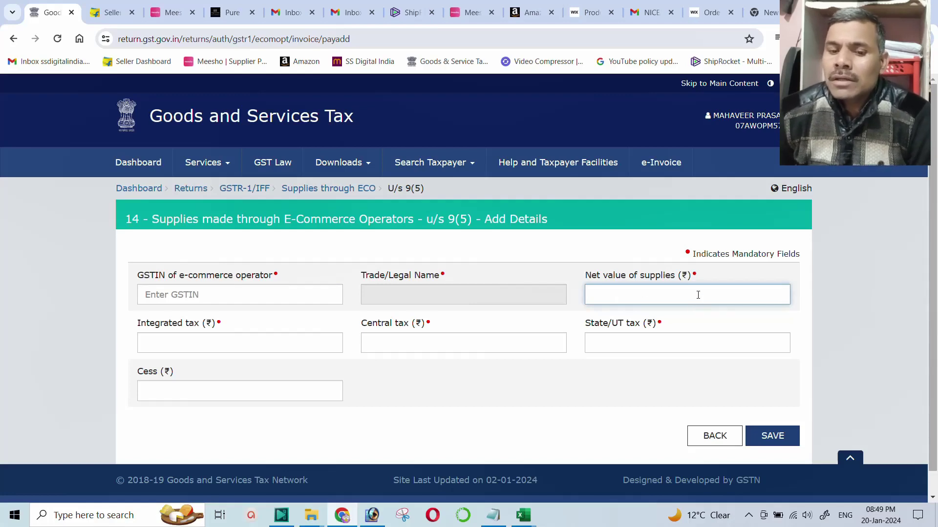
{"action": "left_click", "coordinate": [210, 334]}
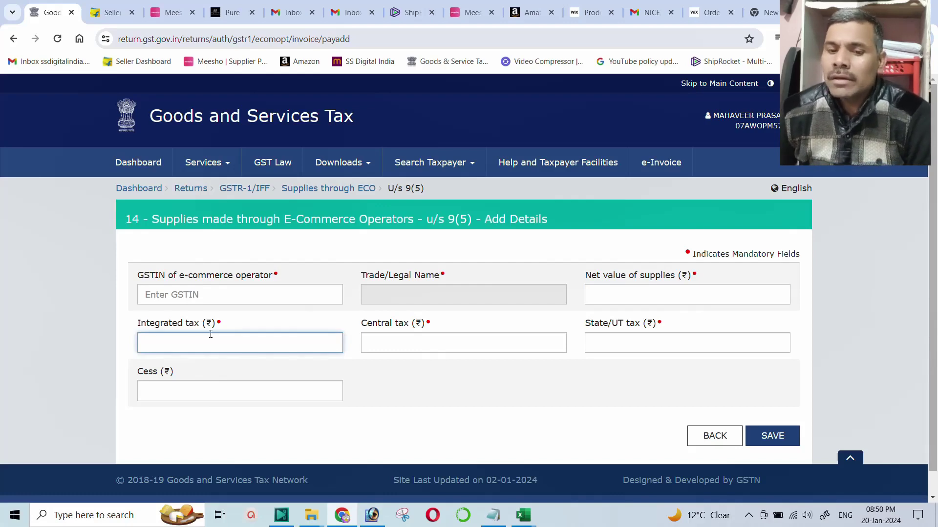
{"action": "left_click", "coordinate": [714, 435]}
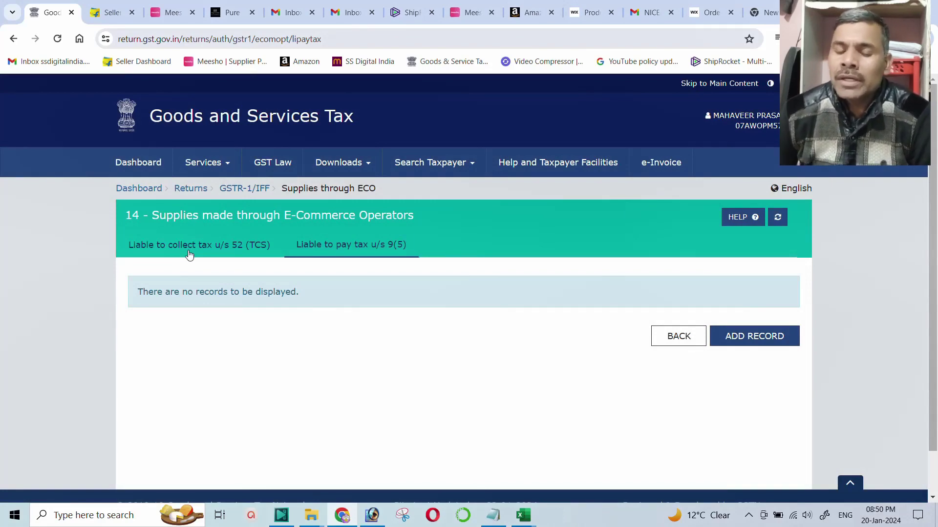
Step: Review table 14's u/s 52 (TCS) section again and return to the GSTR-1 overview
{"action": "left_click", "coordinate": [189, 255]}
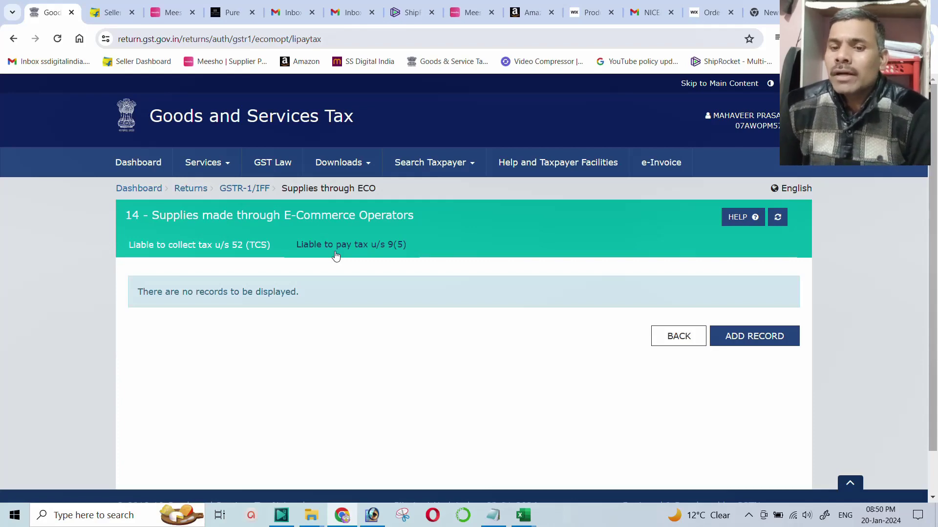
{"action": "left_click", "coordinate": [202, 250]}
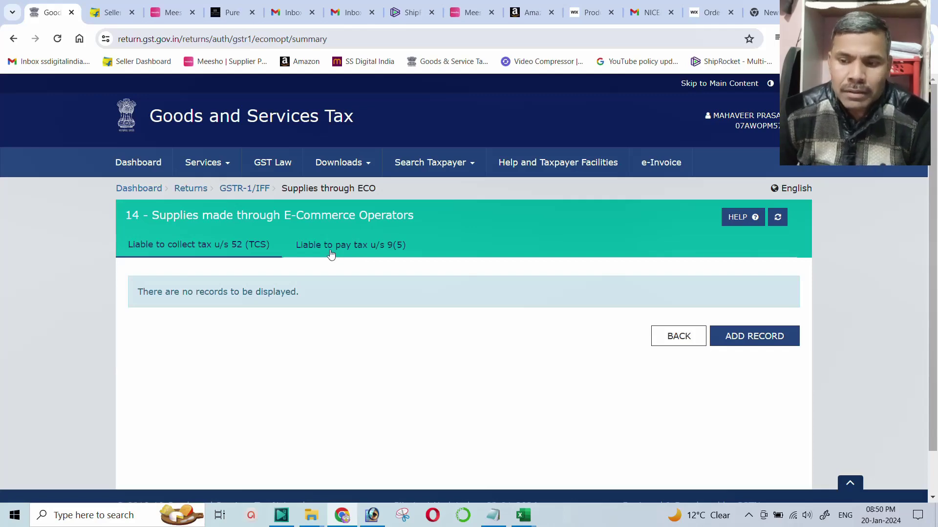
{"action": "left_click_drag", "start_coordinate": [148, 219], "coordinate": [122, 217]}
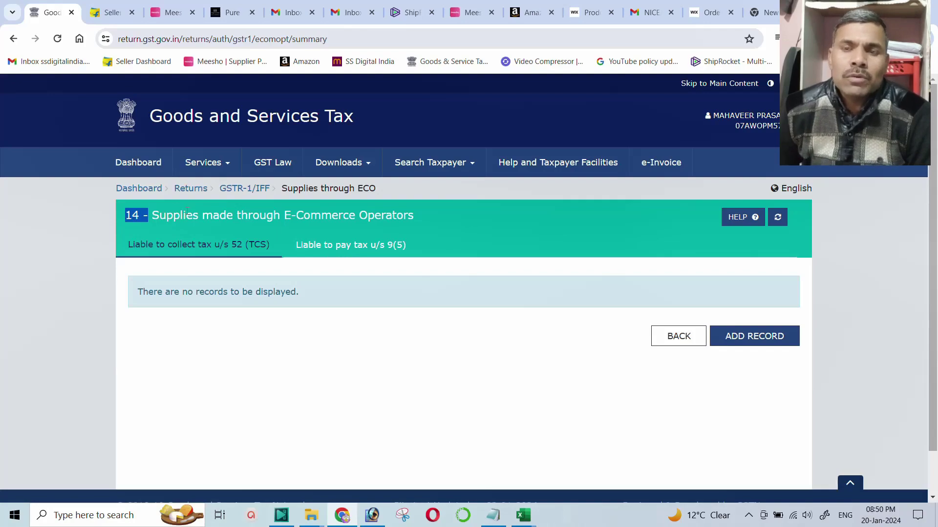
{"action": "left_click", "coordinate": [677, 336]}
Step: Open table 15 - Supplies U/s 9(5) from the GSTR-1 record details
{"action": "scroll", "coordinate": [500, 300], "scroll_direction": "down", "scroll_amount": 5}
{"action": "scroll", "coordinate": [499, 300], "scroll_direction": "down", "scroll_amount": 1}
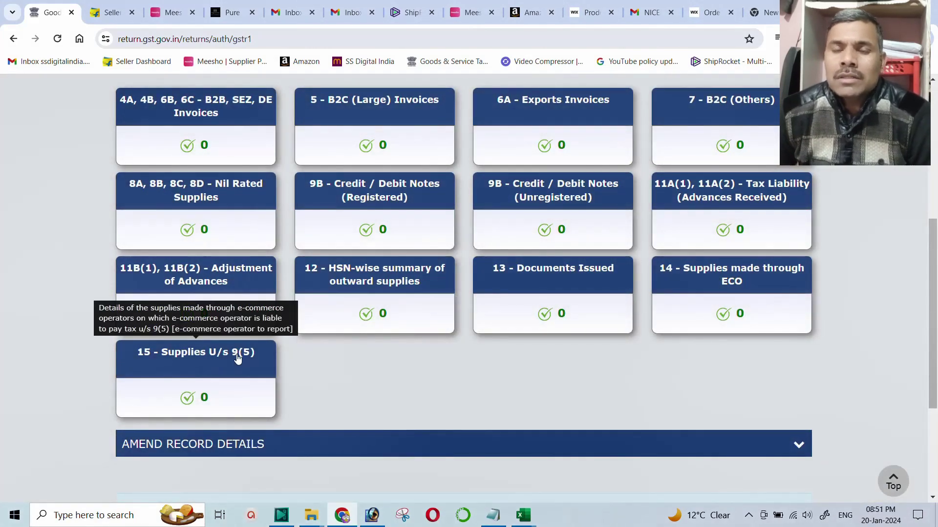
{"action": "left_click", "coordinate": [191, 357]}
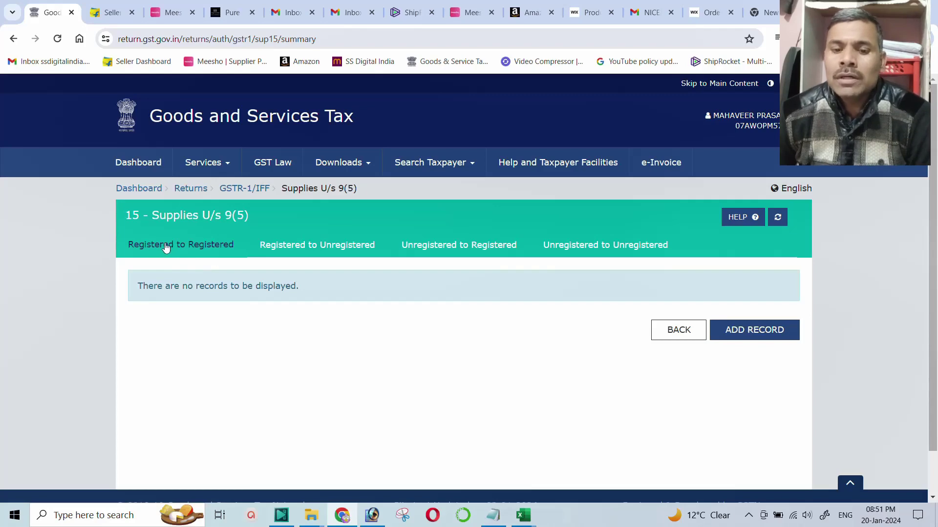
Step: Examine the blank B2B record form for Registered to Registered supplies, including the supplier and recipient GSTIN fields, and leave it unsaved
{"action": "left_click", "coordinate": [732, 331]}
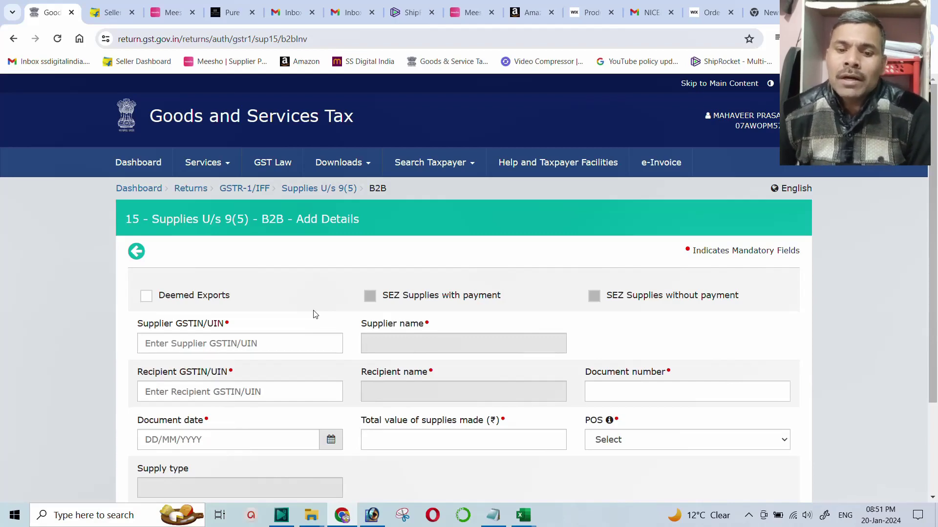
{"action": "left_click", "coordinate": [170, 347]}
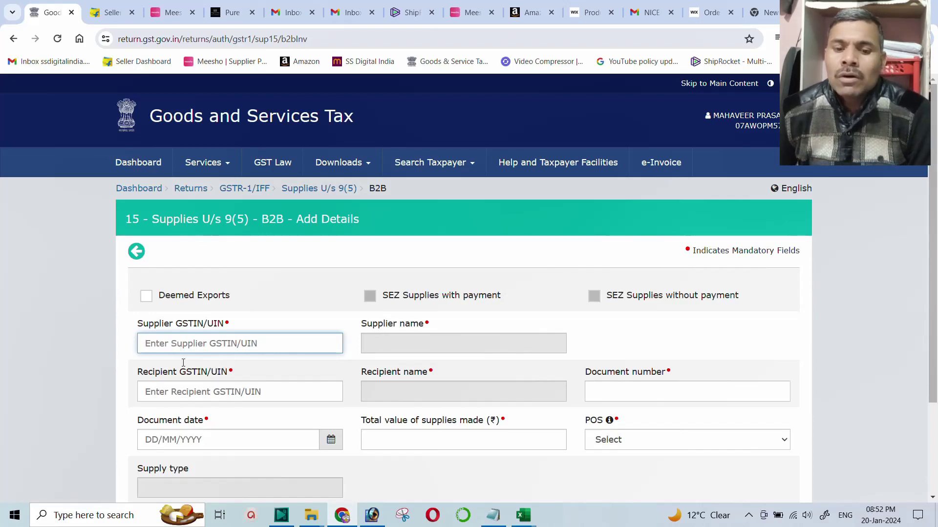
{"action": "left_click", "coordinate": [173, 393]}
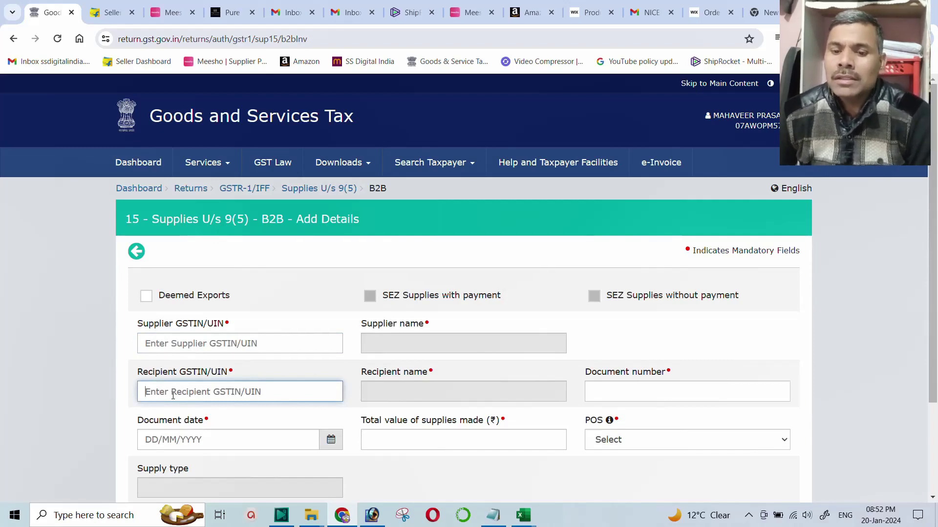
{"action": "scroll", "coordinate": [258, 421], "scroll_direction": "down", "scroll_amount": 1}
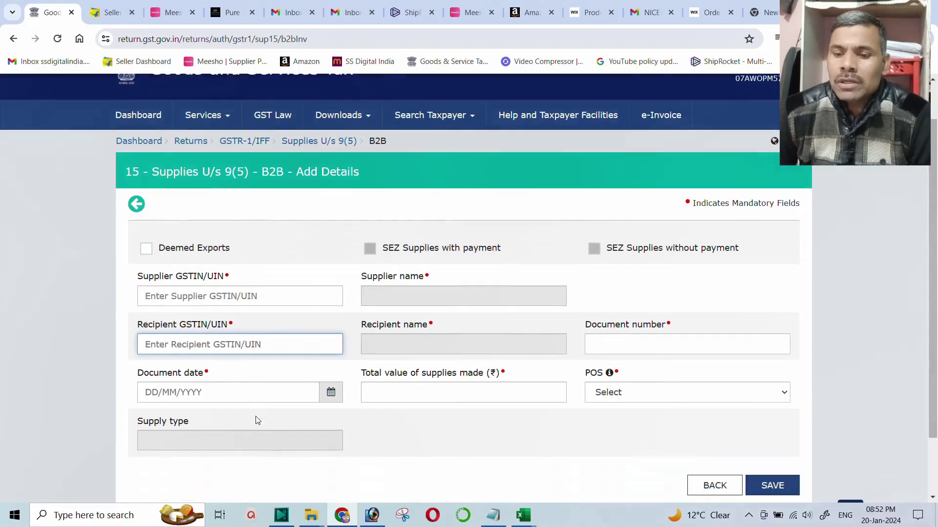
{"action": "scroll", "coordinate": [258, 420], "scroll_direction": "down", "scroll_amount": 1}
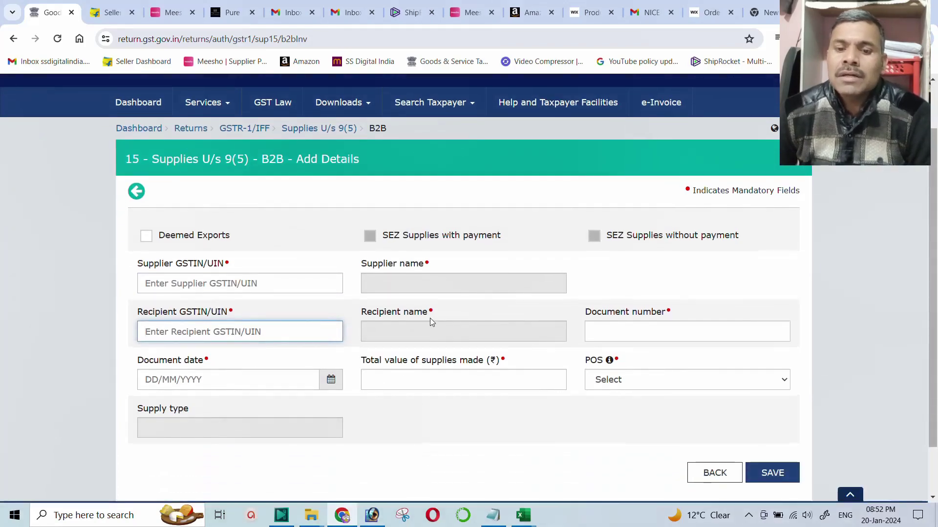
{"action": "scroll", "coordinate": [430, 318], "scroll_direction": "up", "scroll_amount": 1}
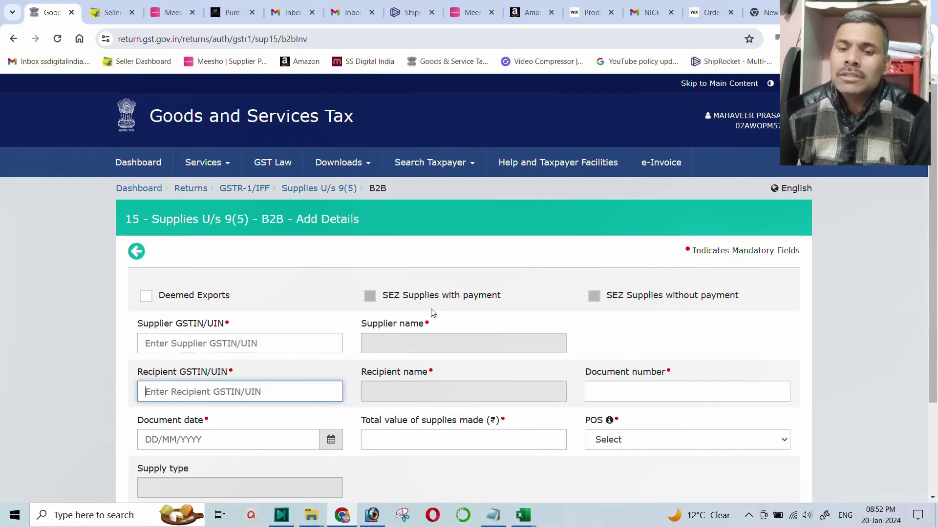
{"action": "scroll", "coordinate": [488, 327], "scroll_direction": "down", "scroll_amount": 3}
{"action": "left_click", "coordinate": [711, 413]}
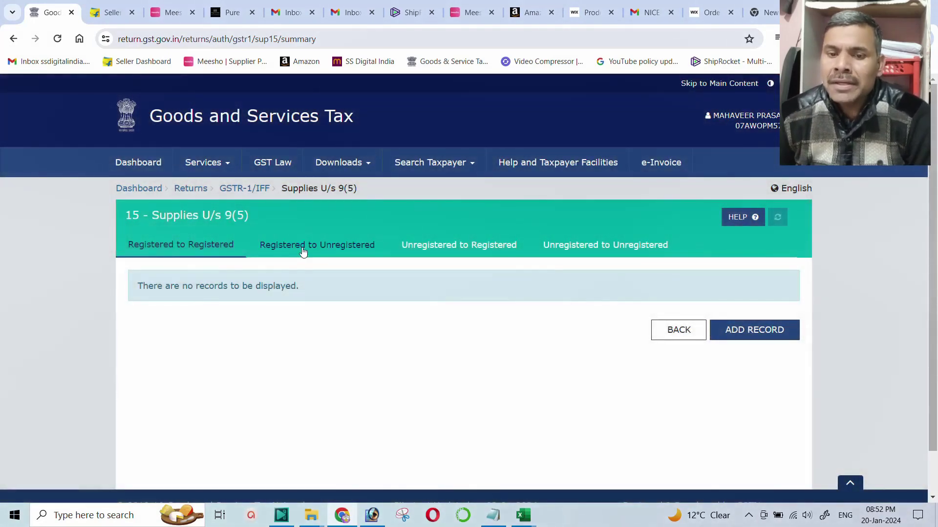
Step: Examine the blank B2C record form for Registered to Unregistered supplies and return to the table 15 summary
{"action": "left_click", "coordinate": [303, 250]}
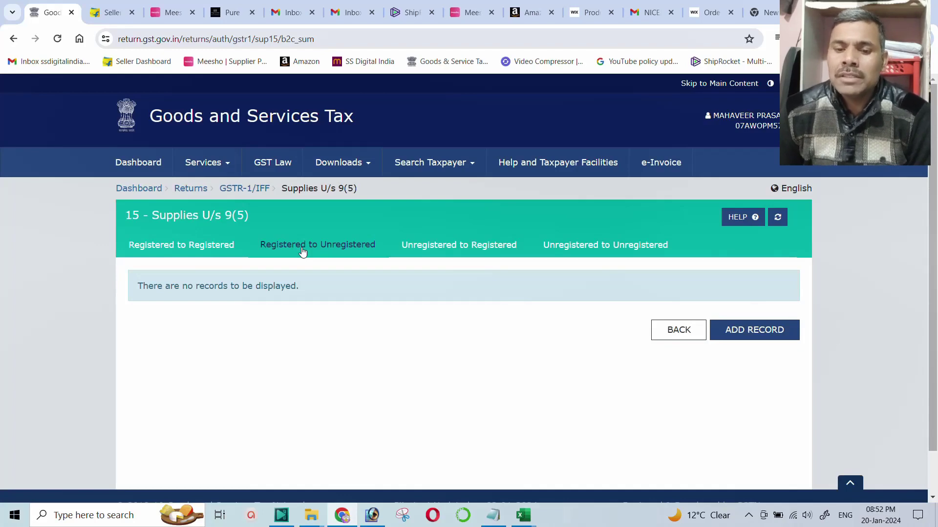
{"action": "left_click", "coordinate": [737, 333]}
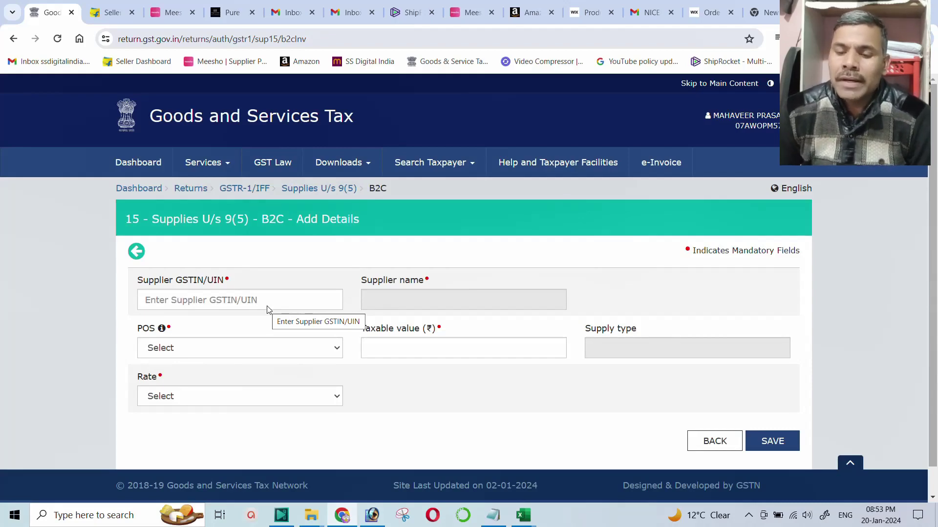
{"action": "left_click", "coordinate": [713, 441]}
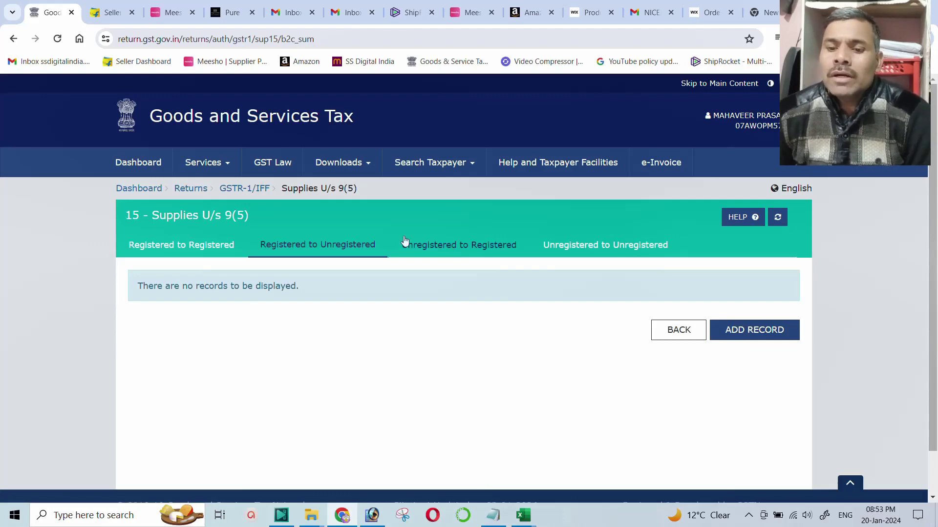
Step: Examine the blank URP2B record form for Unregistered to Registered supplies, including the recipient GSTIN field, and return to the table 15 summary
{"action": "left_click", "coordinate": [438, 251]}
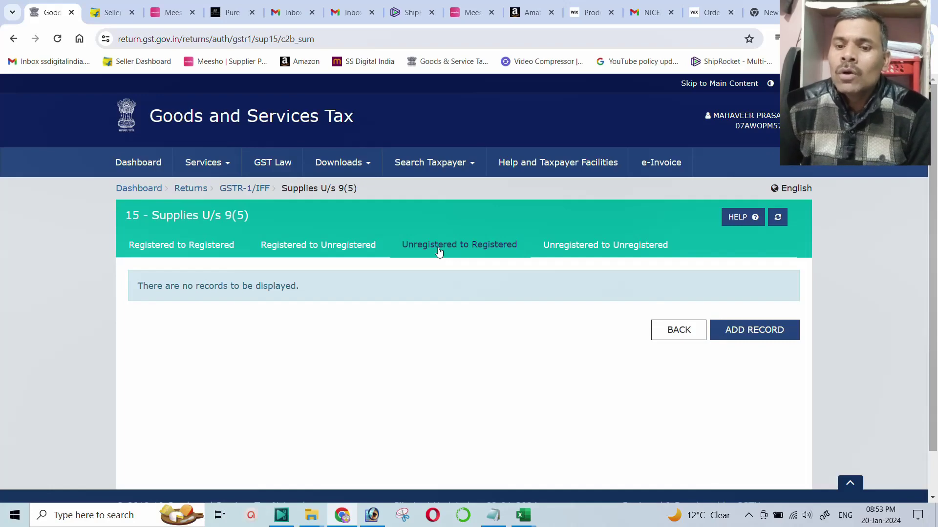
{"action": "left_click", "coordinate": [738, 333]}
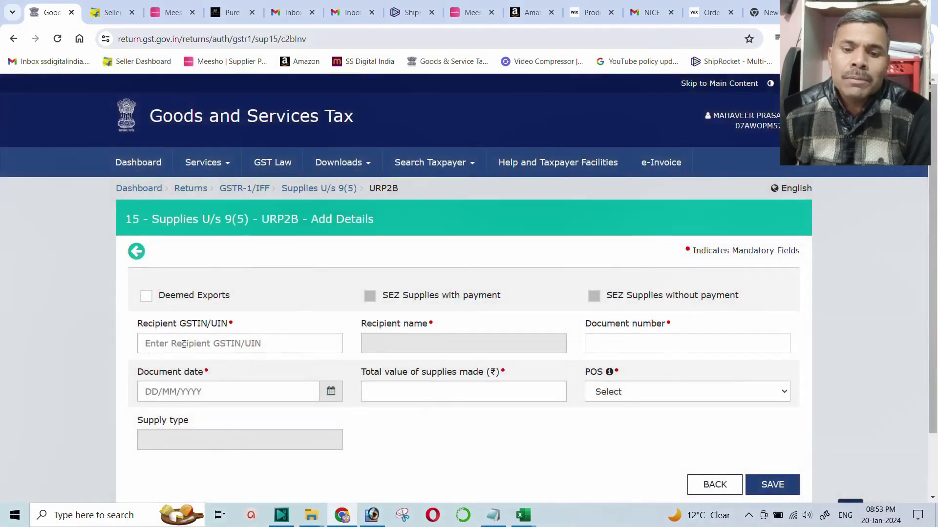
{"action": "left_click", "coordinate": [183, 344]}
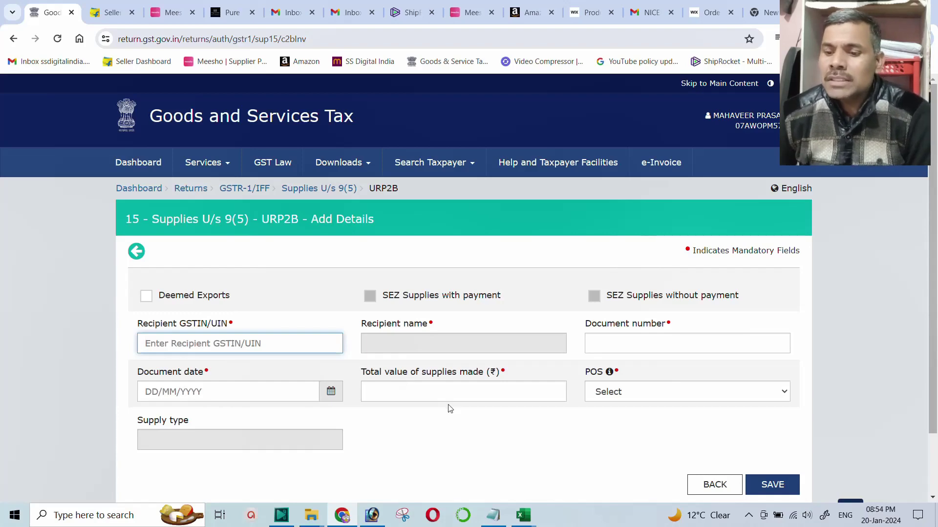
{"action": "left_click", "coordinate": [713, 485]}
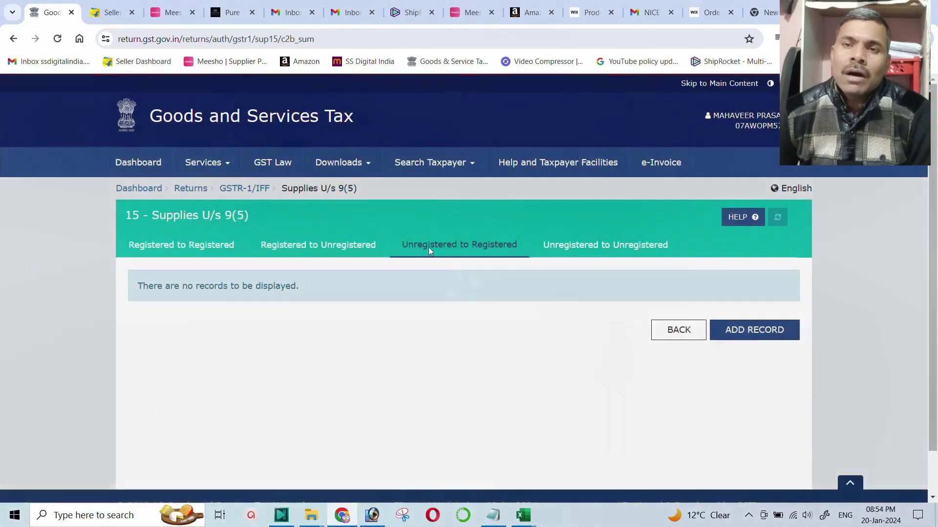
{"action": "left_click", "coordinate": [429, 247]}
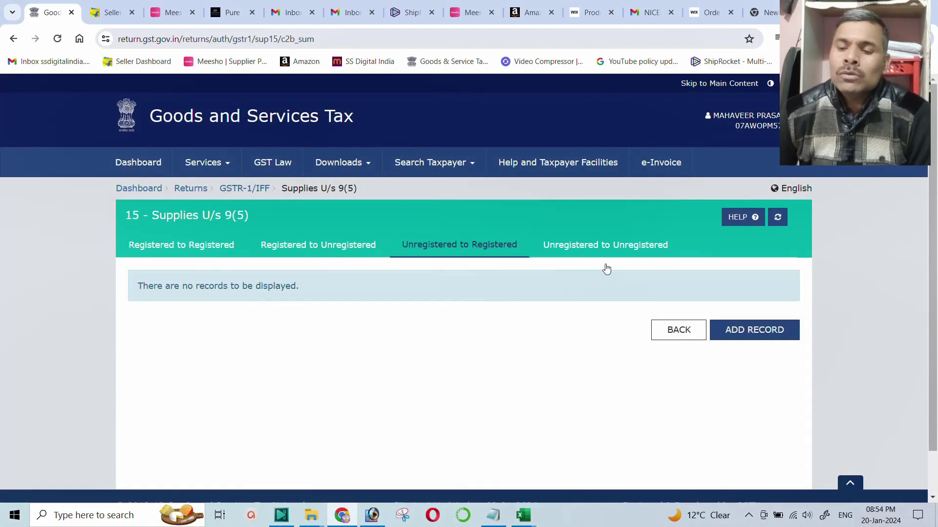
Step: Examine the blank URP2C record form for Unregistered to Unregistered supplies, including the POS list and taxable value field, and leave it unsaved
{"action": "left_click", "coordinate": [585, 249]}
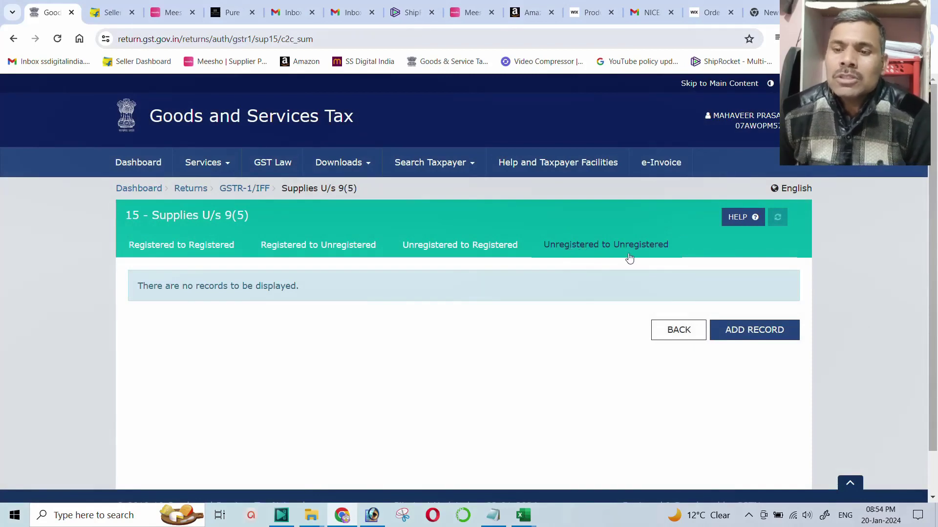
{"action": "left_click", "coordinate": [759, 331]}
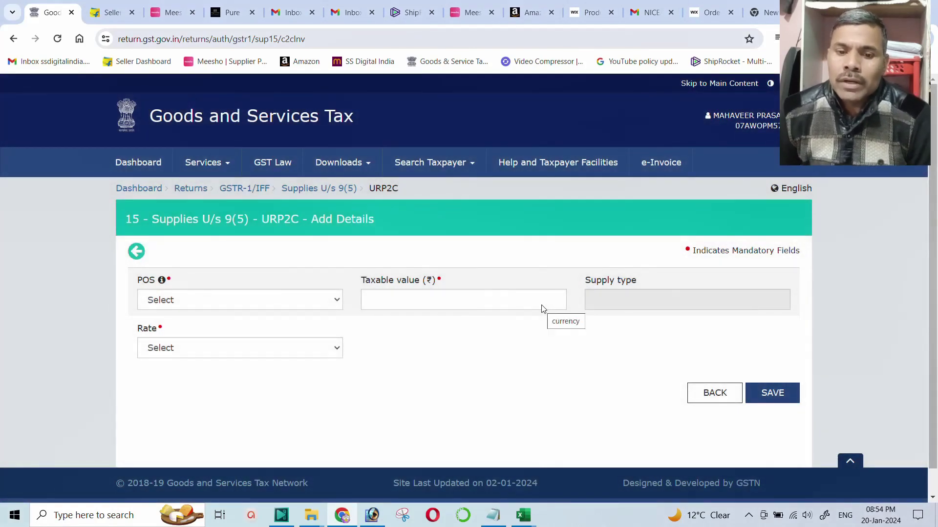
{"action": "left_click", "coordinate": [205, 307]}
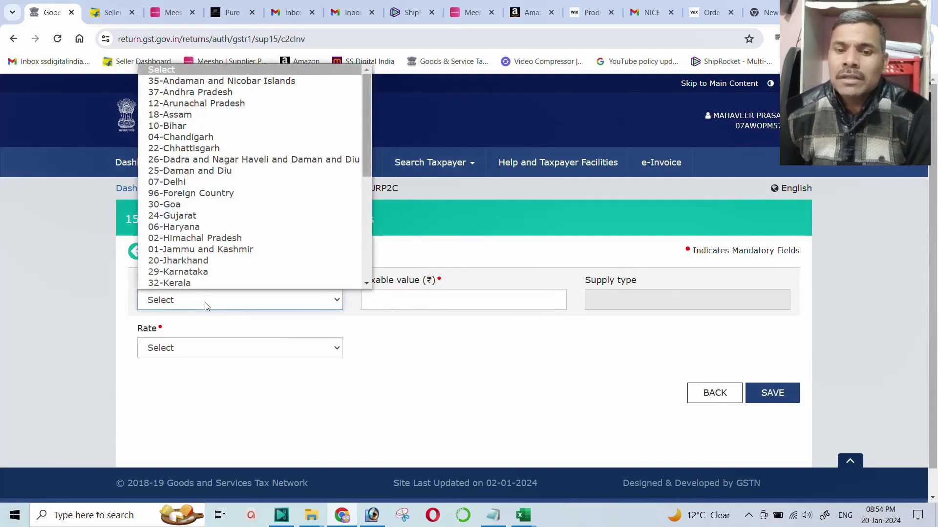
{"action": "left_click", "coordinate": [469, 324]}
{"action": "left_click", "coordinate": [490, 305]}
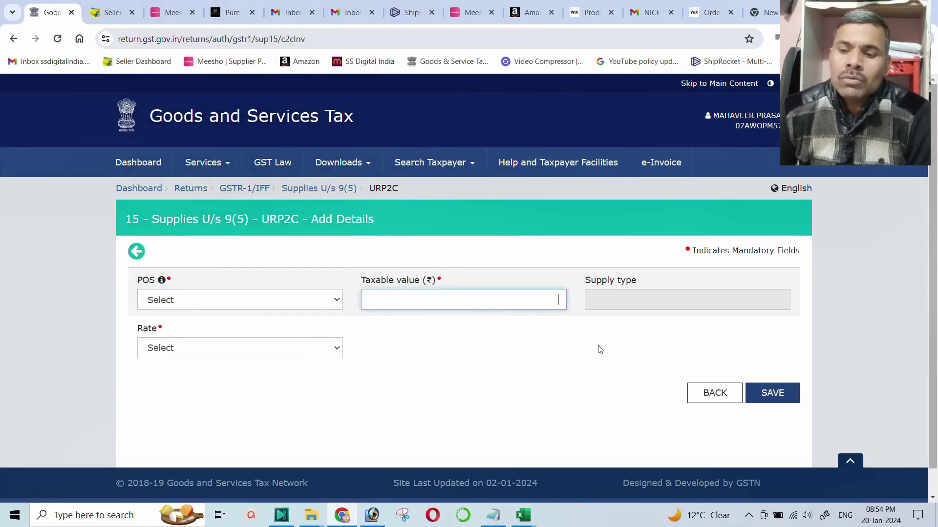
{"action": "left_click", "coordinate": [735, 393]}
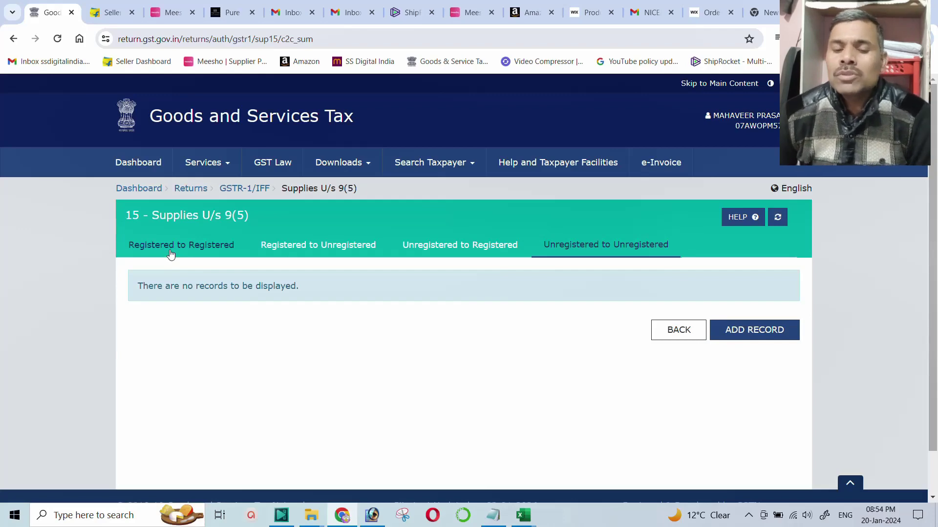
Step: Revisit table 15's Registered to Registered section and heading, and return to the record tables on the GSTR-1 overview
{"action": "left_click", "coordinate": [170, 250]}
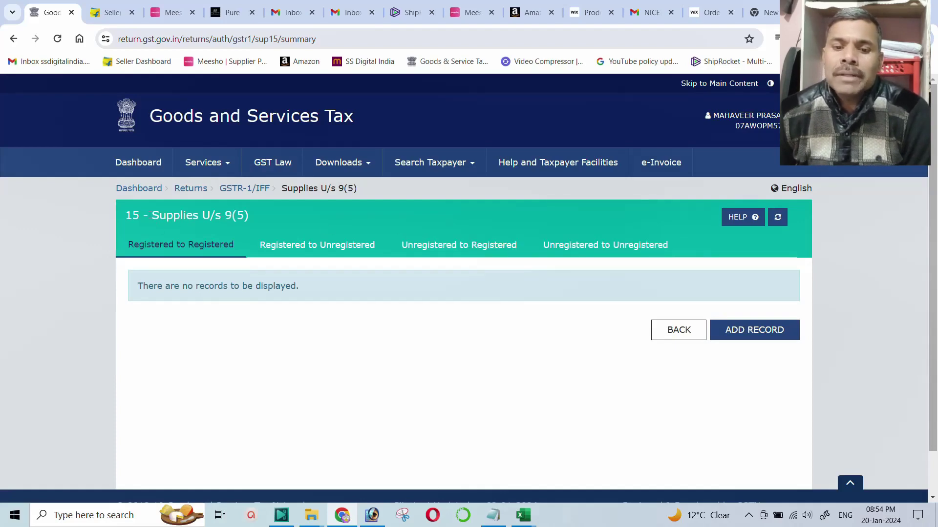
{"action": "left_click_drag", "start_coordinate": [147, 216], "coordinate": [227, 217]}
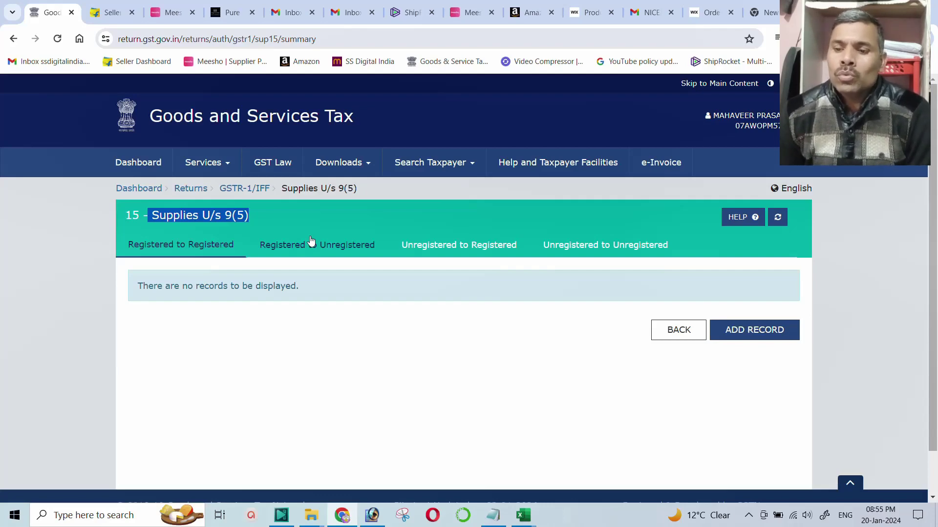
{"action": "left_click", "coordinate": [677, 336]}
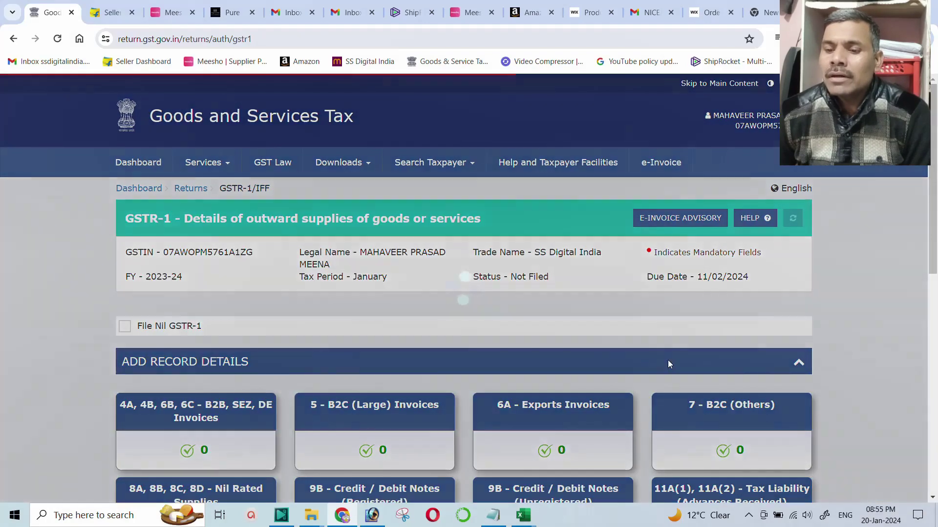
{"action": "scroll", "coordinate": [548, 336], "scroll_direction": "down", "scroll_amount": 5}
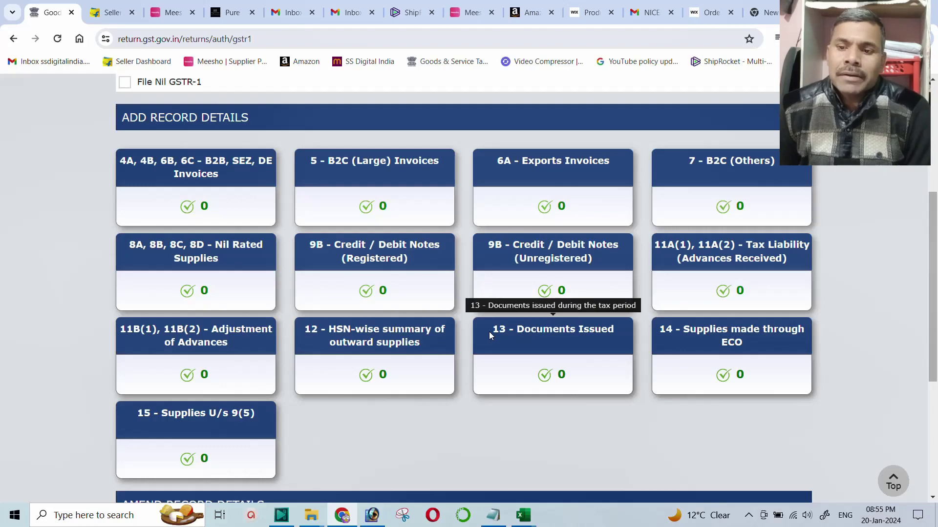
{"action": "scroll", "coordinate": [489, 332], "scroll_direction": "down", "scroll_amount": 2}
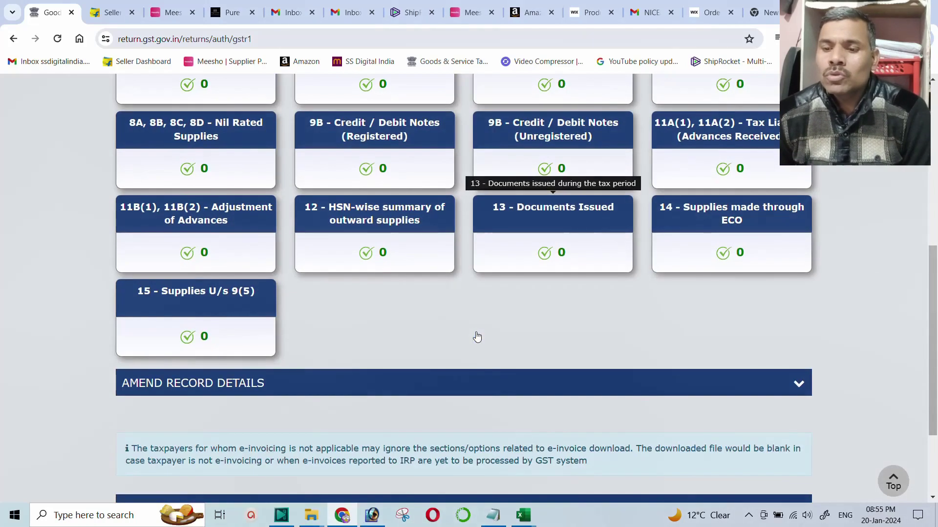
{"action": "scroll", "coordinate": [681, 289], "scroll_direction": "up", "scroll_amount": 1}
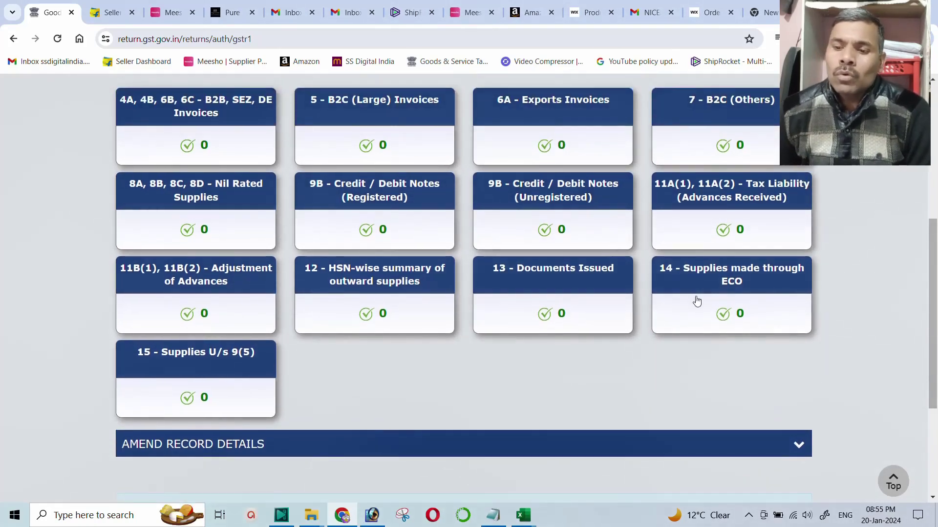